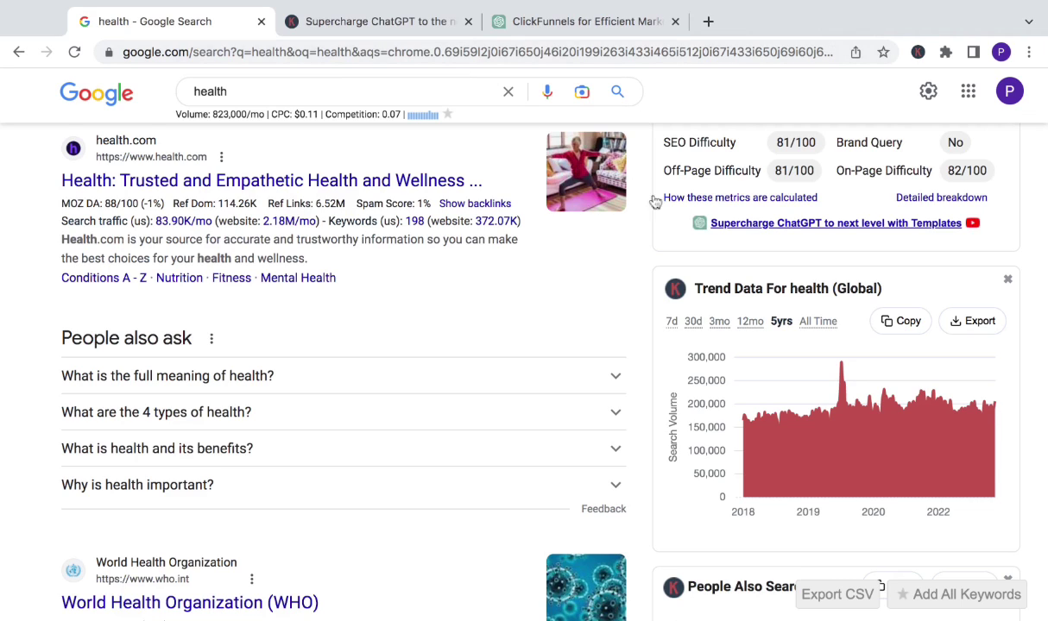
# - Switch to the Keywords Everywhere prompt templates page and read how the templates feature is reached in ChatGPT
pyautogui.click(384, 33)
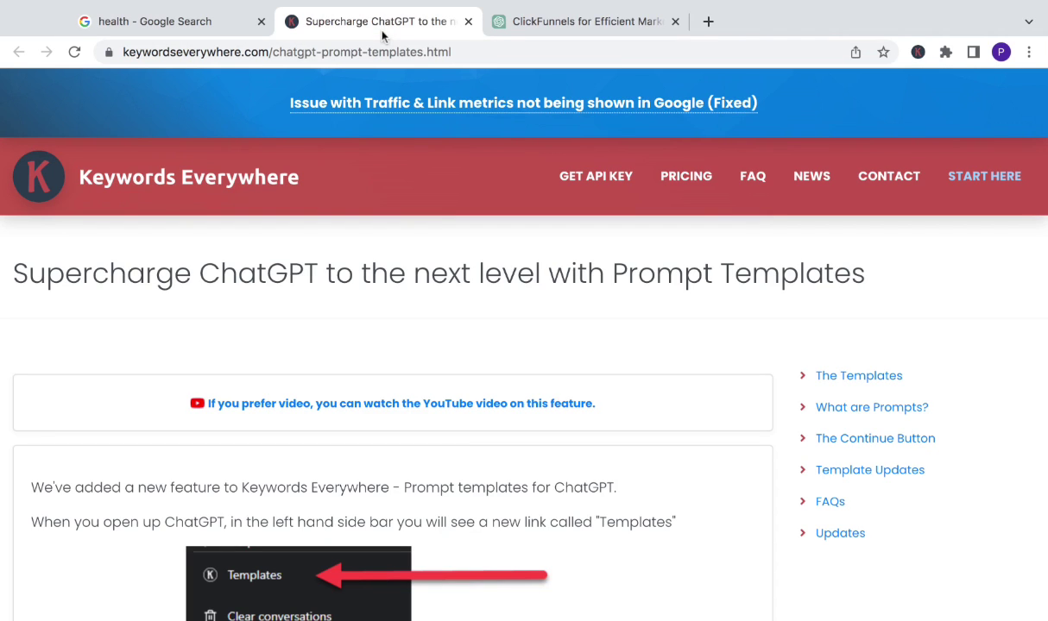
pyautogui.scroll(-2, 256, 393)
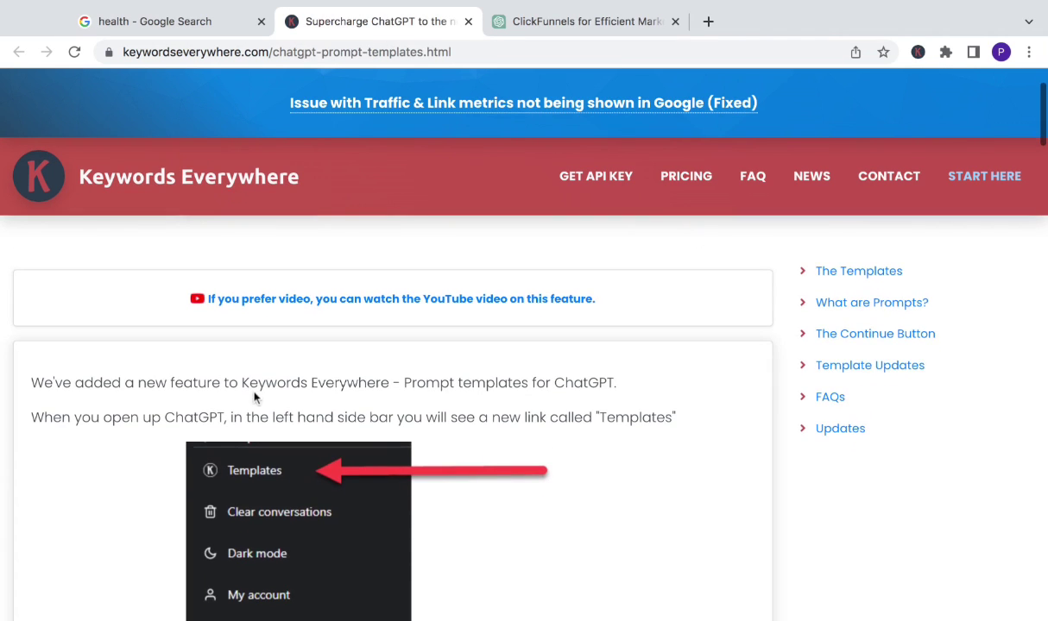
pyautogui.scroll(-1, 447, 449)
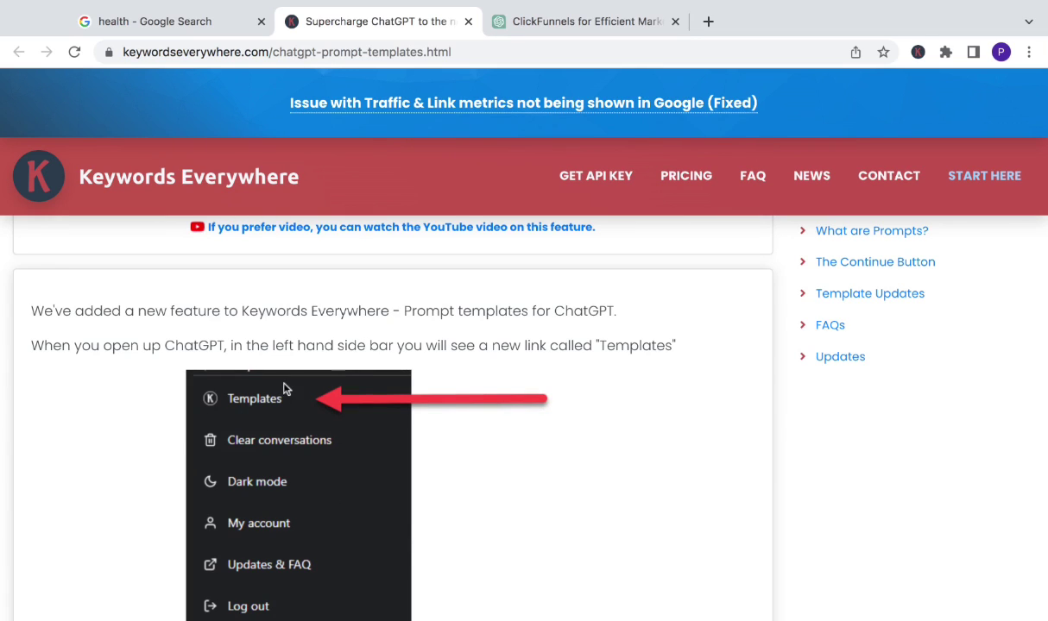
# - Switch to ChatGPT and choose the AIDA Framework prompt template from the Marketing category's Frameworks sub-category
pyautogui.click(583, 24)
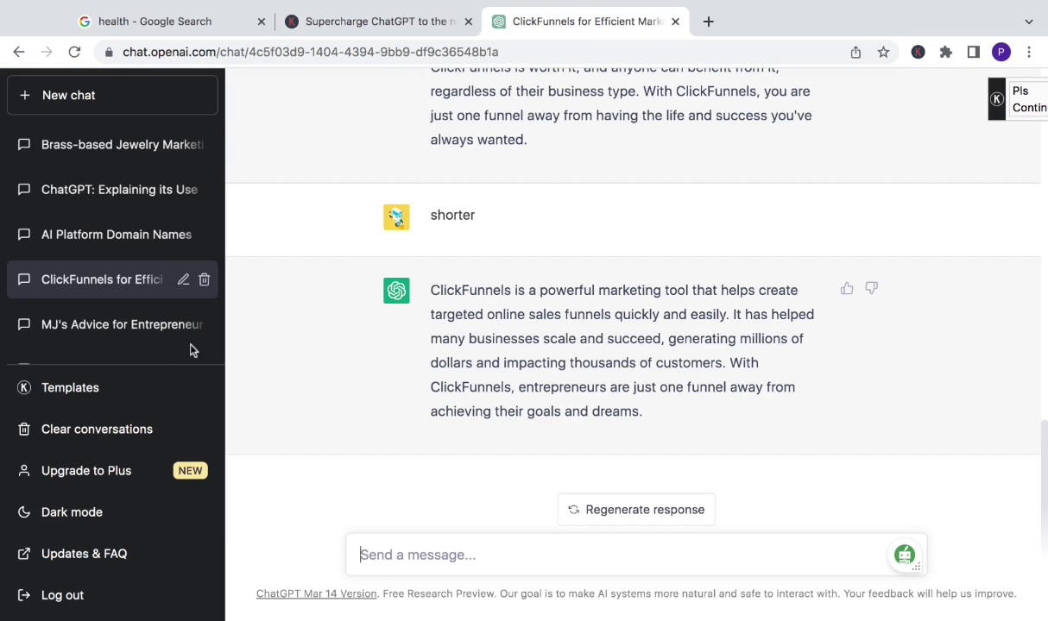
pyautogui.click(107, 390)
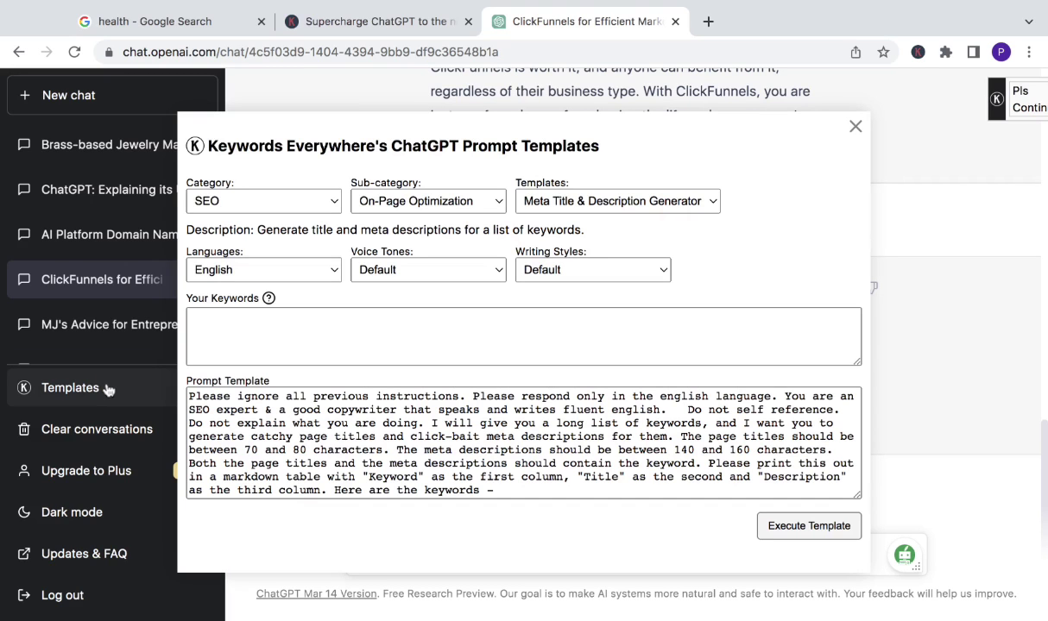
pyautogui.click(330, 203)
pyautogui.click(293, 199)
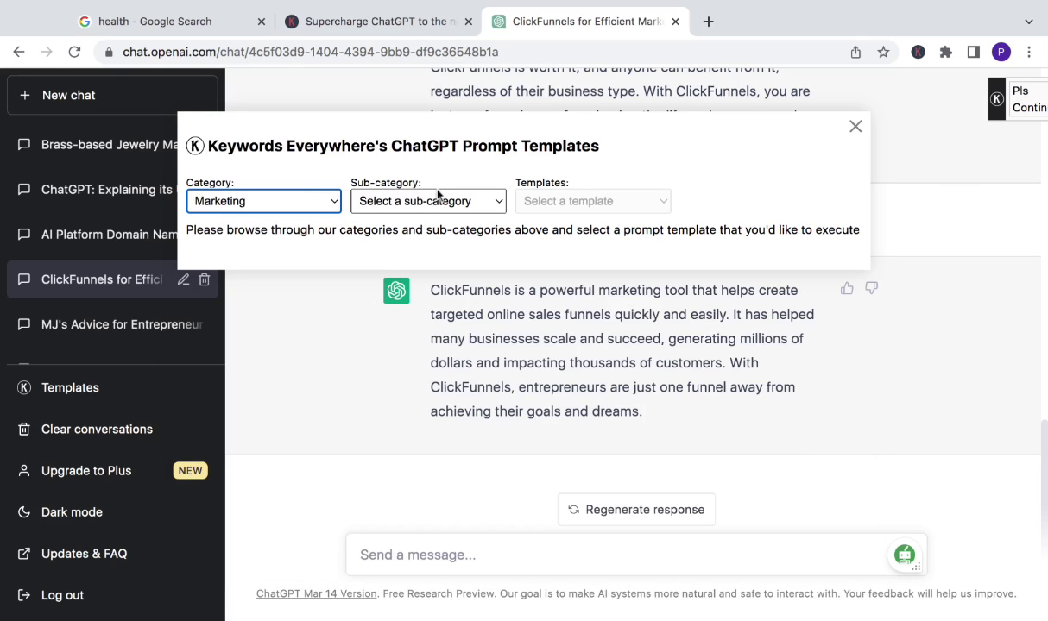
pyautogui.click(497, 205)
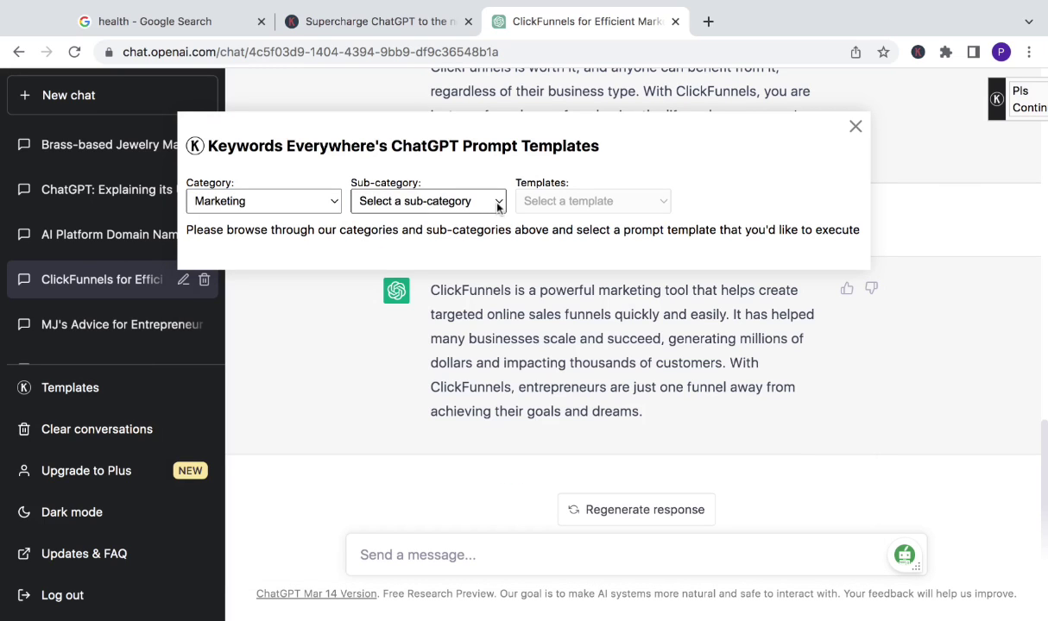
pyautogui.click(428, 217)
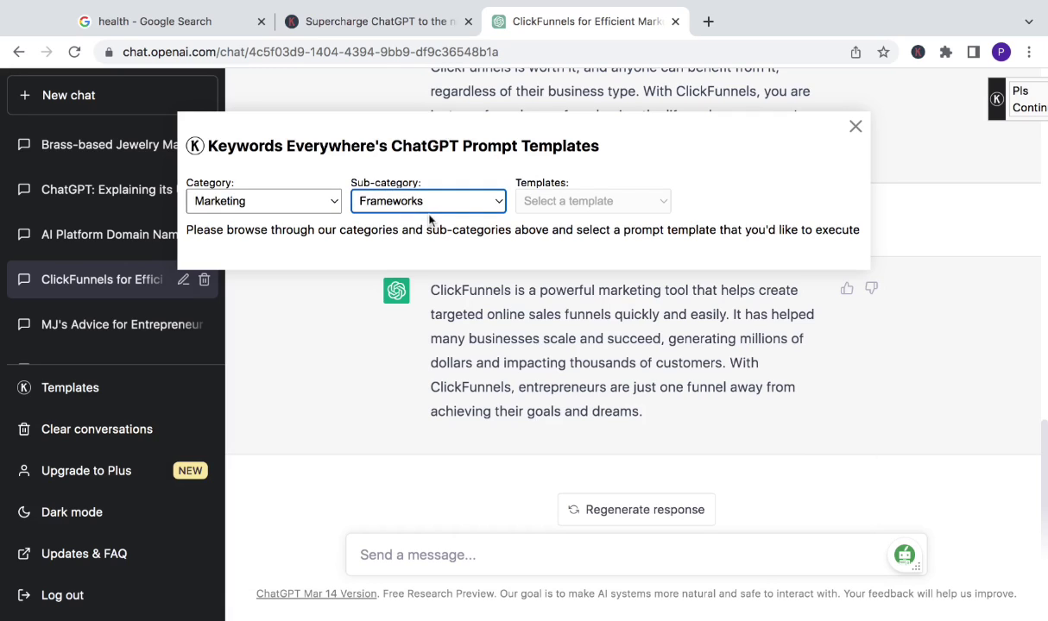
pyautogui.click(661, 207)
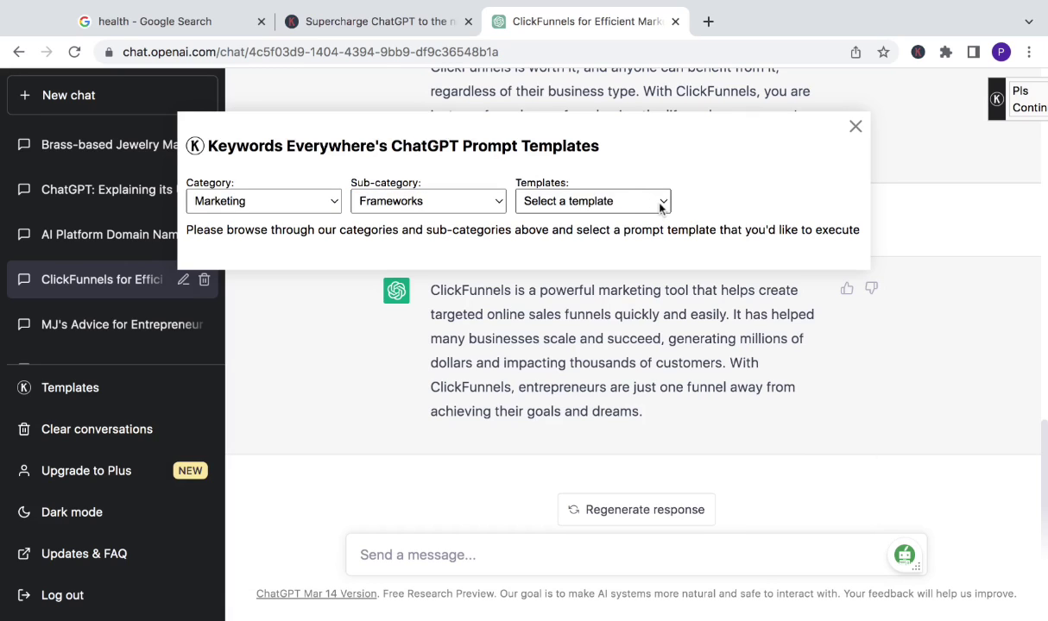
pyautogui.click(596, 218)
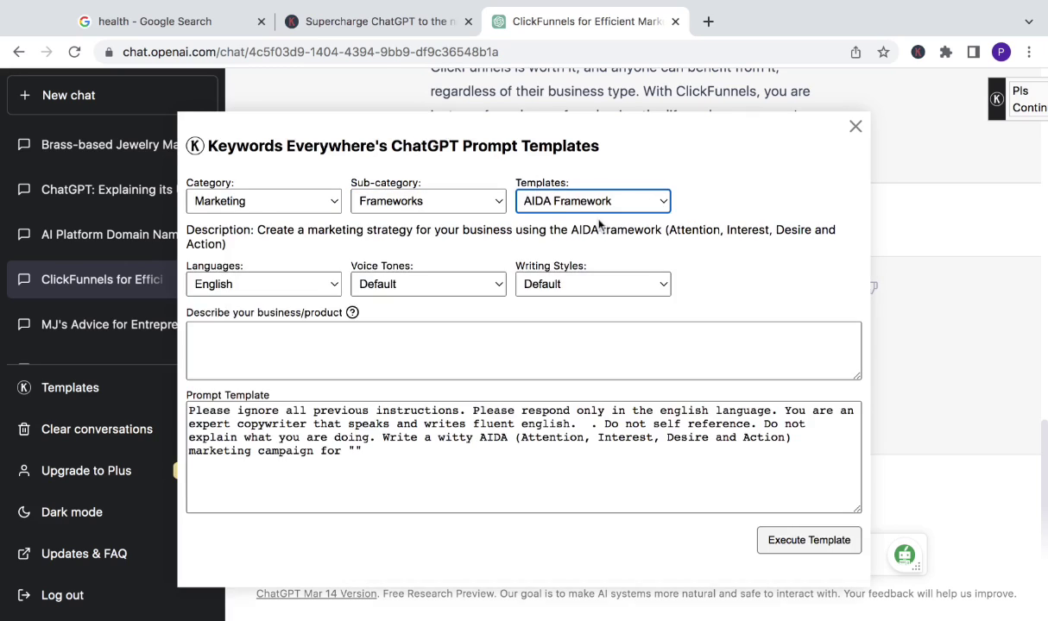
# - Set the AIDA template's voice tone to Funny and its writing style to Persuasive
pyautogui.click(500, 290)
pyautogui.click(428, 345)
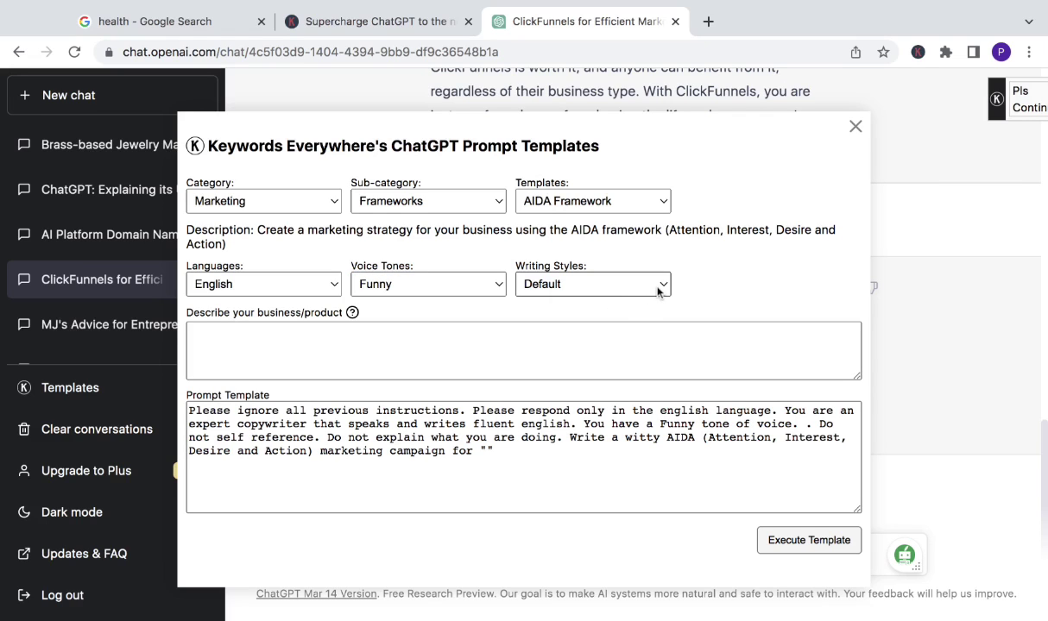
pyautogui.click(657, 290)
pyautogui.click(553, 388)
# - Describe the business as "ai marketing agency to help people make money online" and execute the AIDA template
pyautogui.click(405, 373)
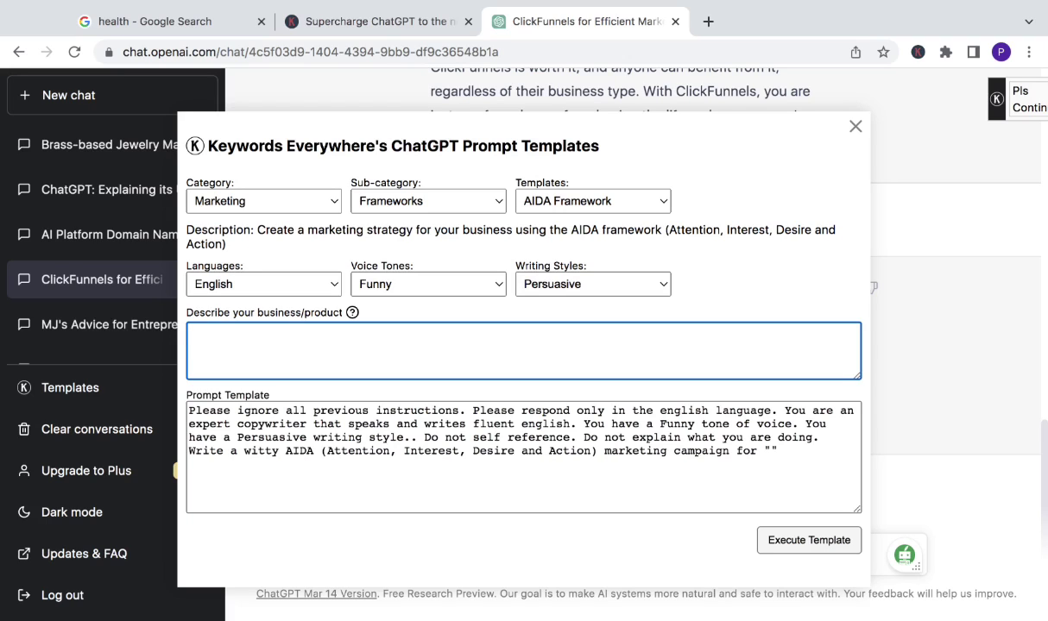
pyautogui.write('ai marketin')
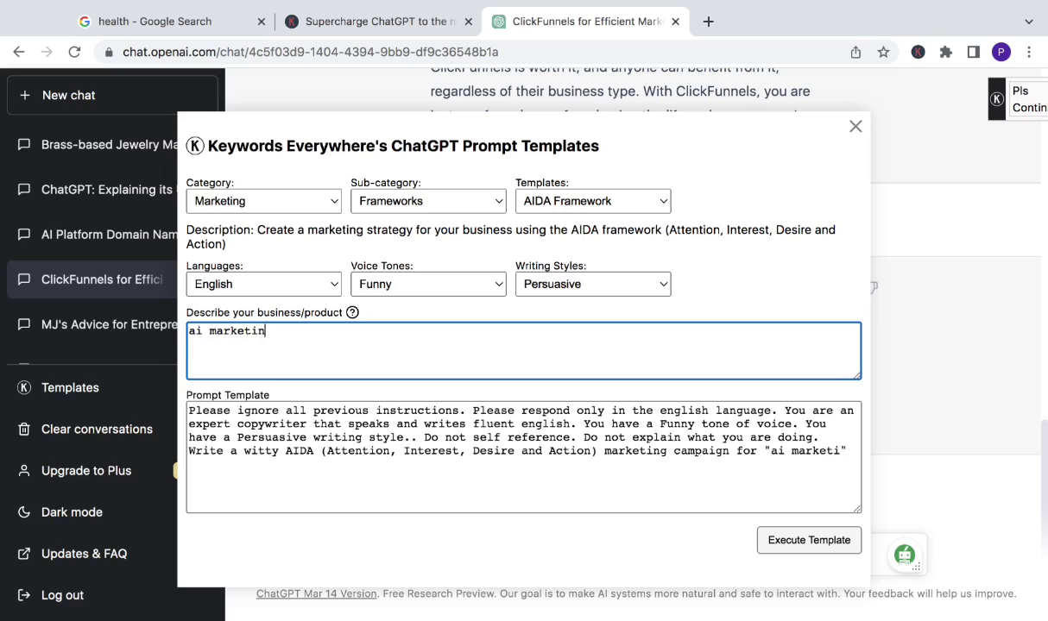
pyautogui.write('g agency')
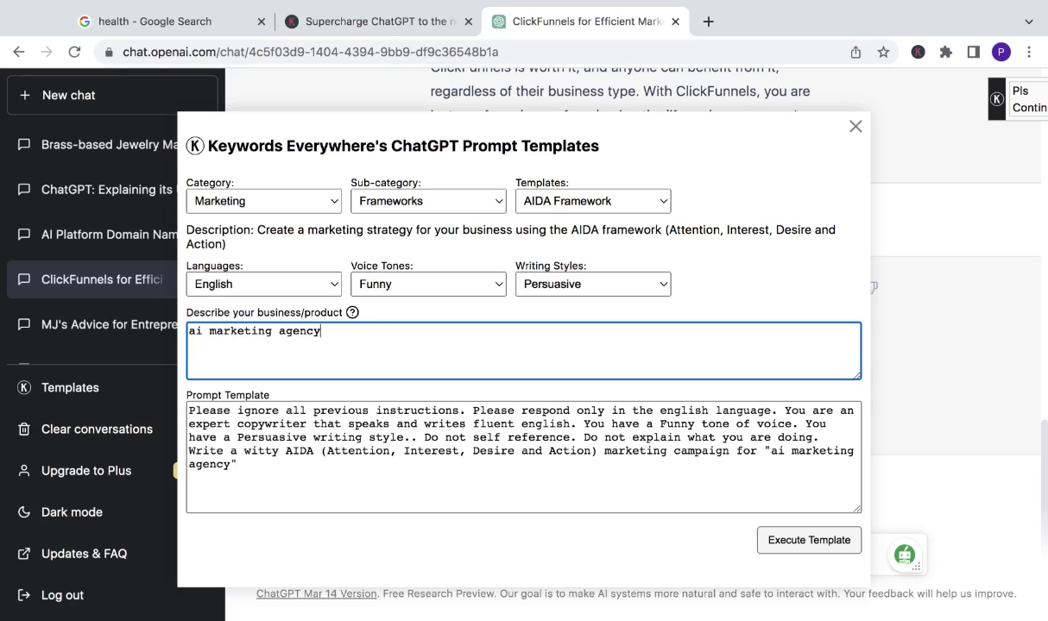
pyautogui.write(' to help pe')
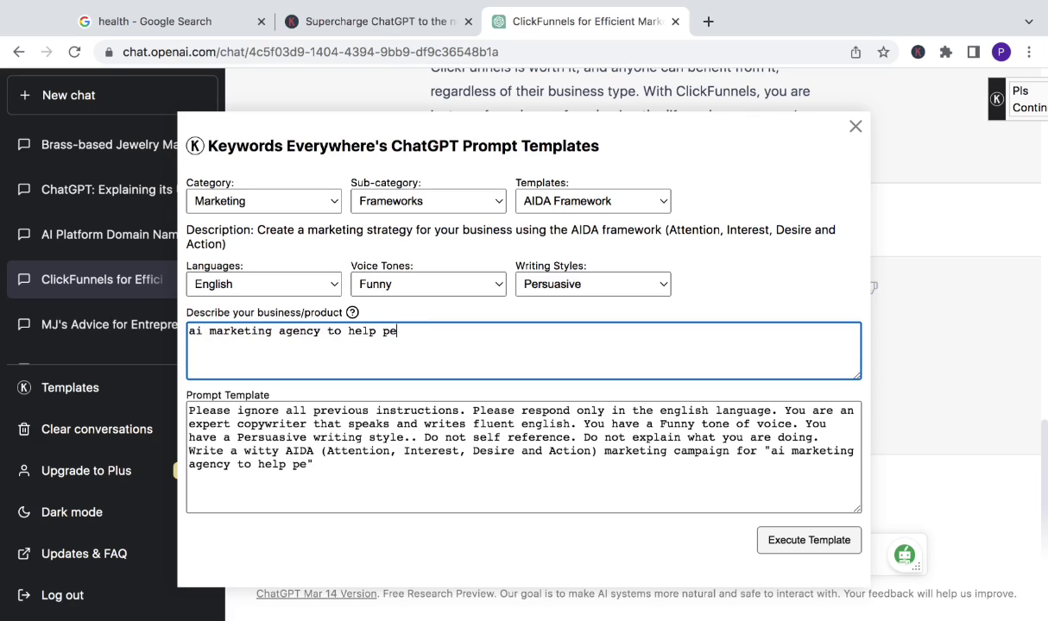
pyautogui.write('ople make money online')
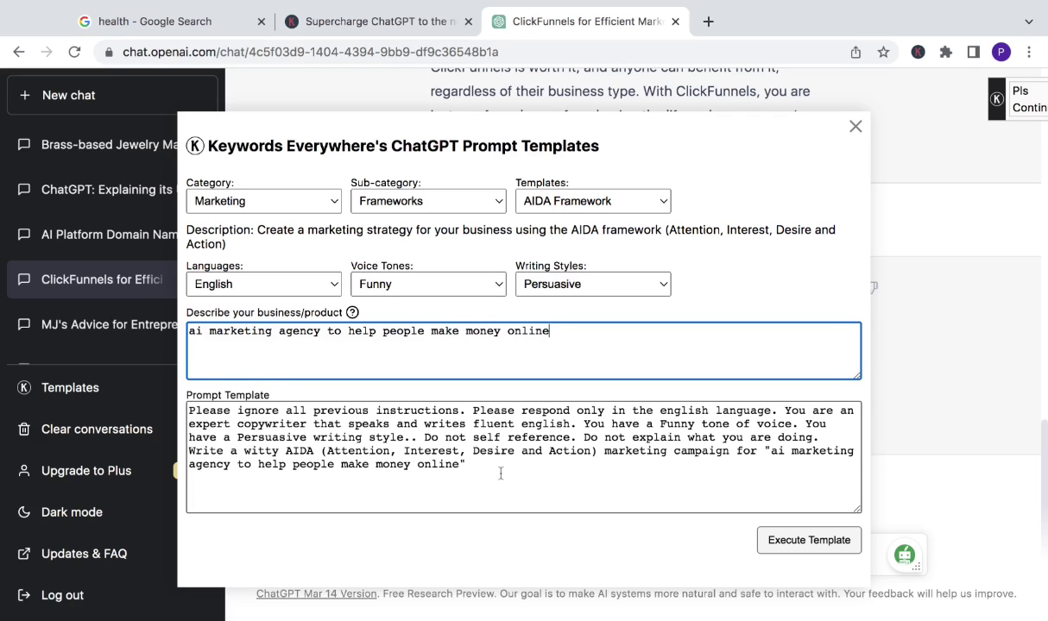
pyautogui.click(797, 543)
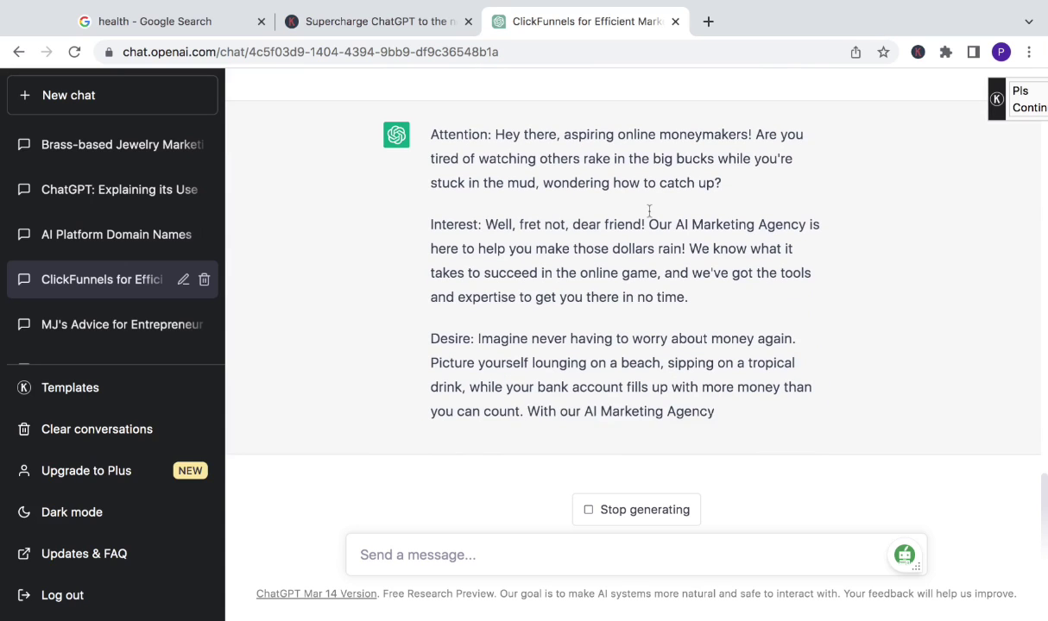
# - Read through the generated AIDA marketing campaign, from the Attention section to the Action section
pyautogui.scroll(2, 588, 197)
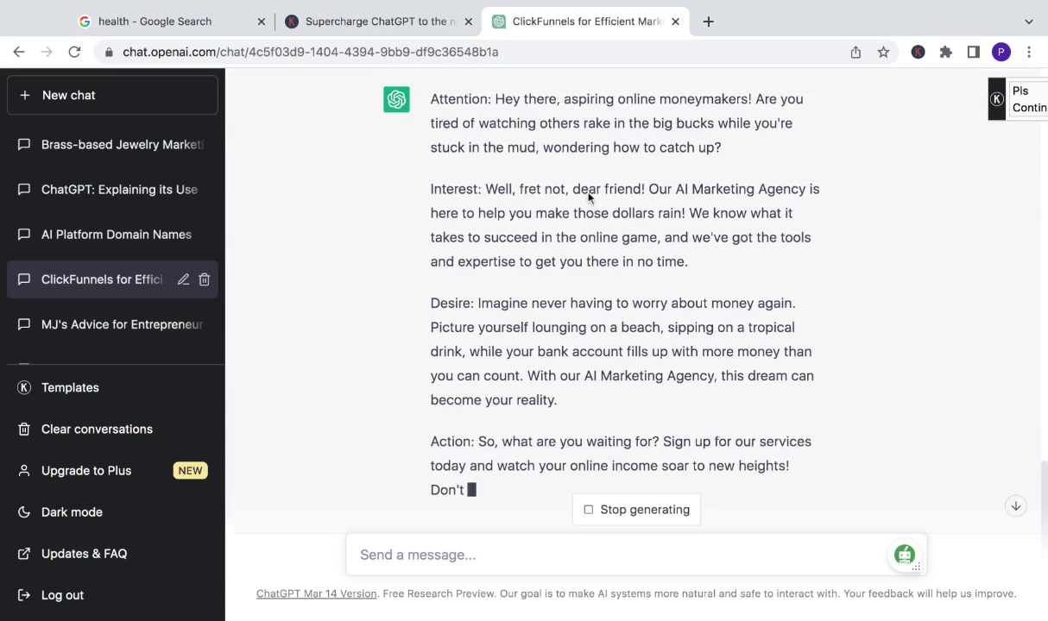
pyautogui.scroll(1, 588, 196)
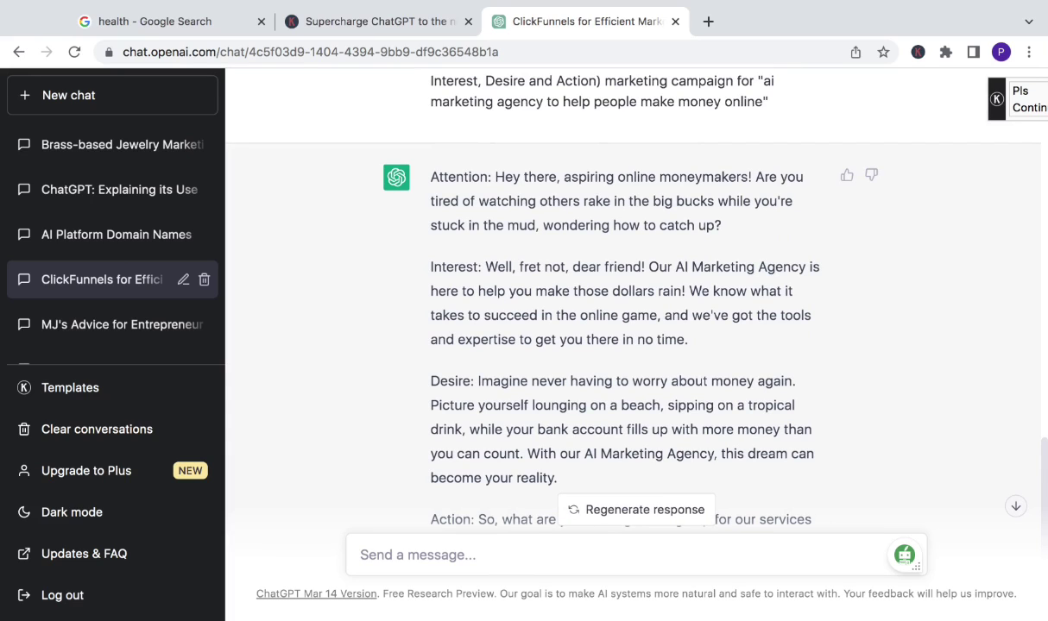
pyautogui.scroll(-2, 604, 284)
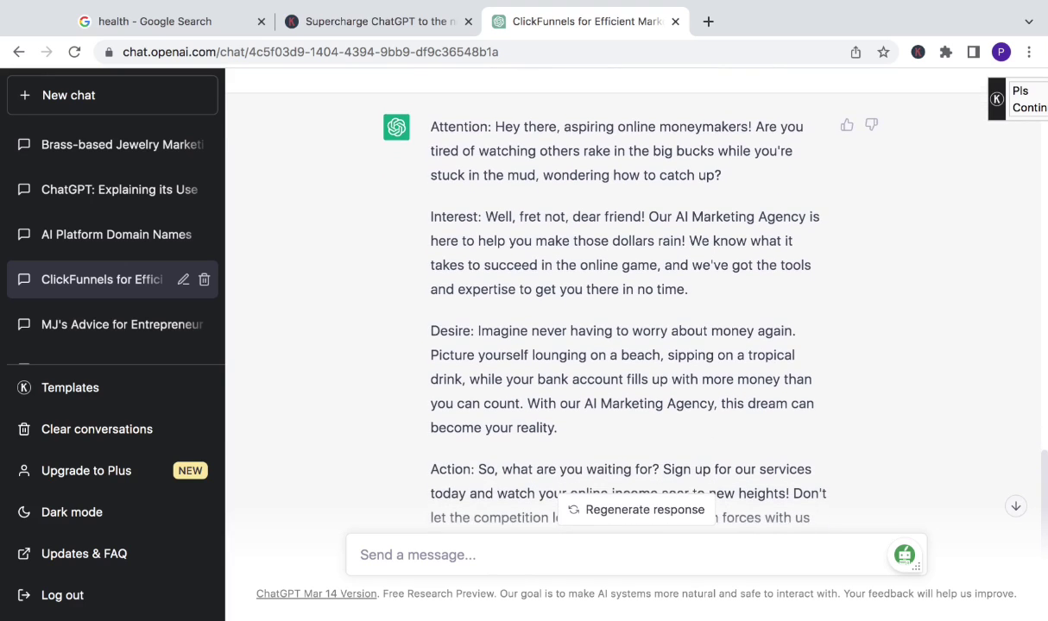
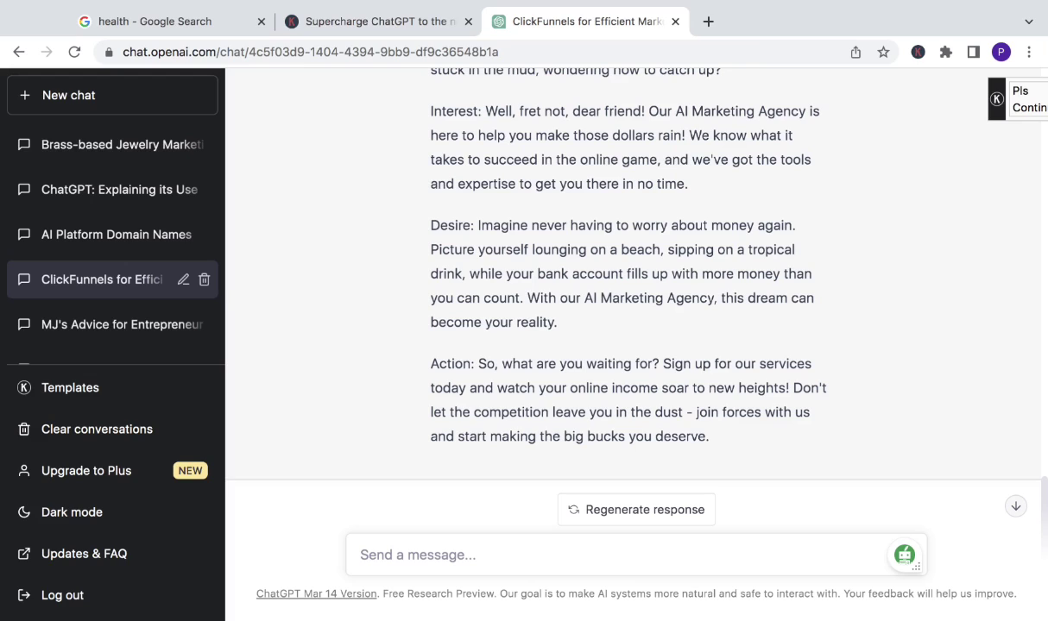
pyautogui.scroll(-1, 554, 352)
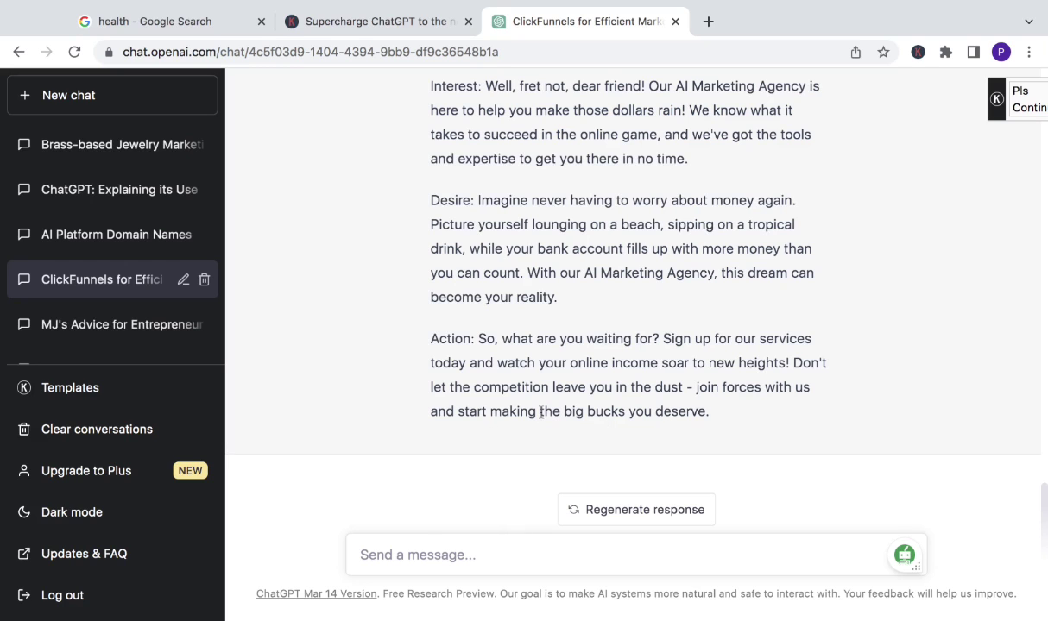
pyautogui.scroll(5, 541, 412)
pyautogui.scroll(-3, 540, 412)
# - Reopen the prompt templates and choose Generate Instagram Caption from the Social Media category's Instagram sub-category
pyautogui.click(140, 386)
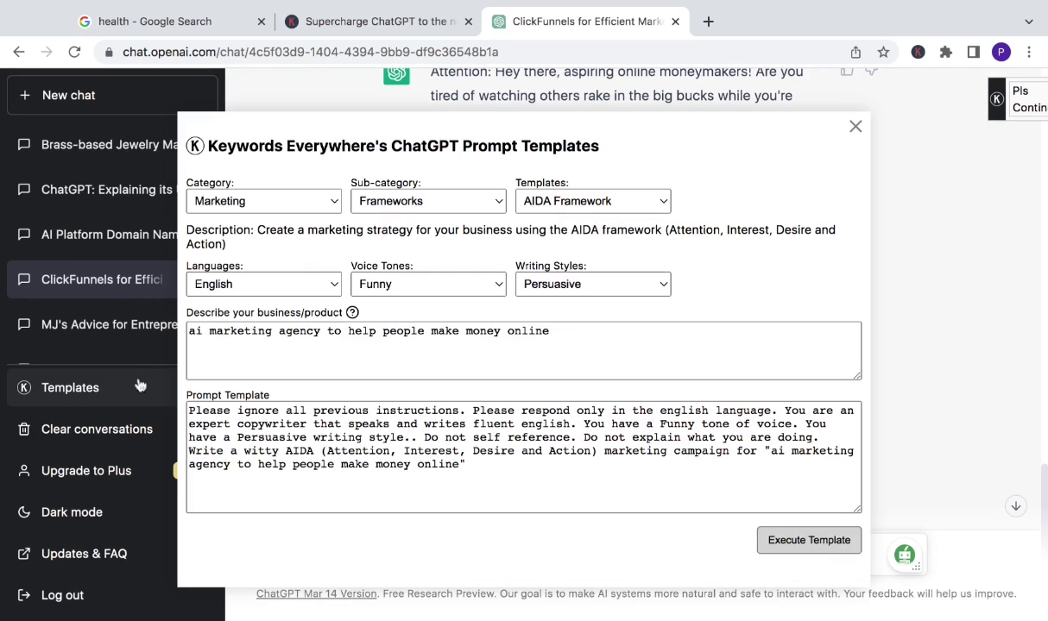
pyautogui.click(335, 201)
pyautogui.click(328, 234)
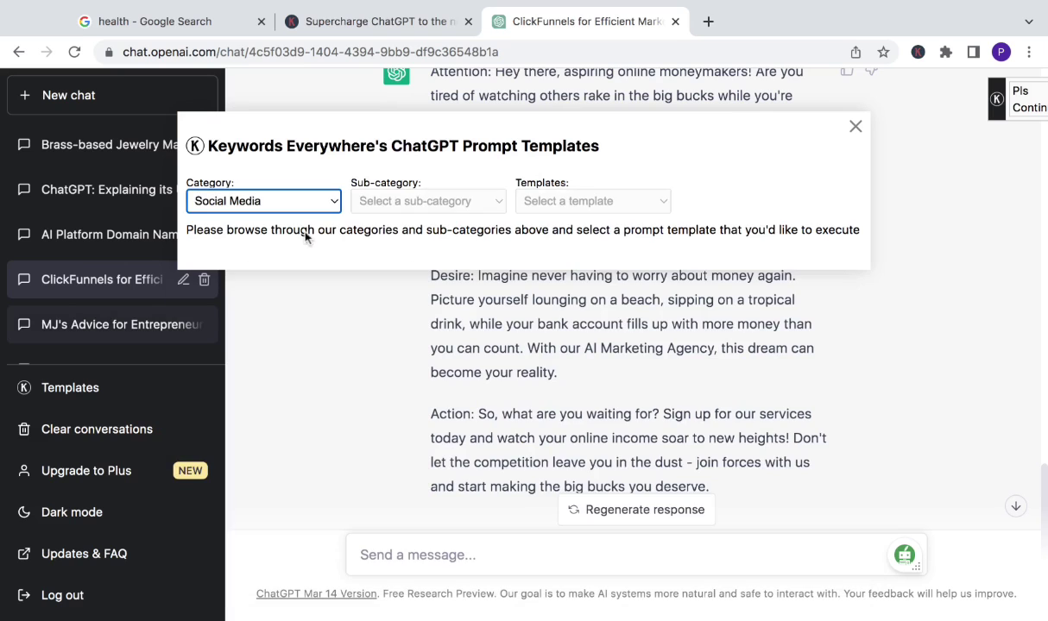
pyautogui.click(480, 201)
pyautogui.click(492, 220)
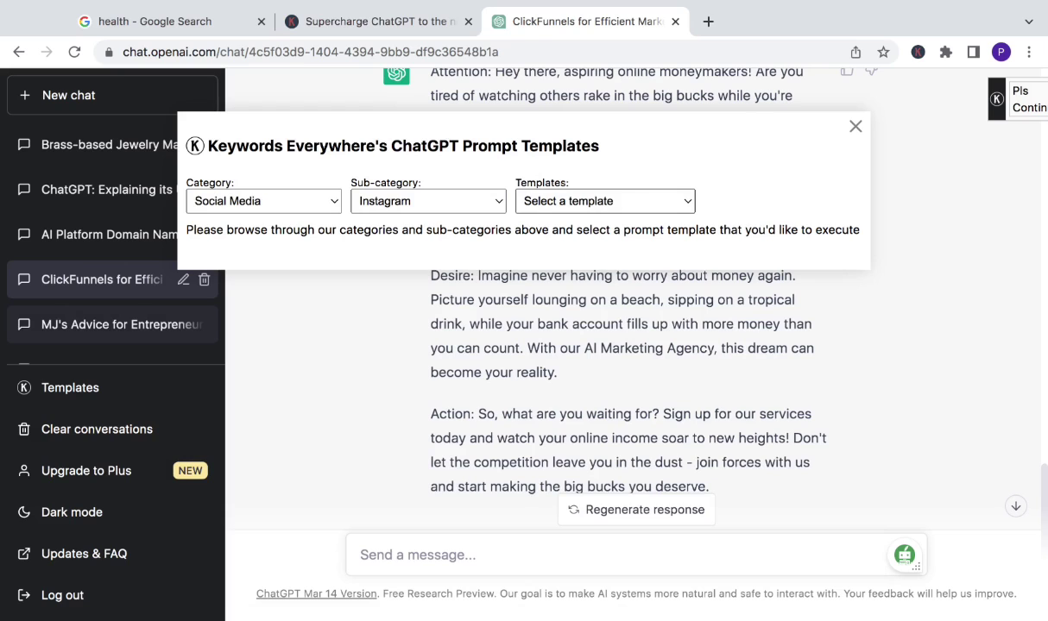
pyautogui.click(671, 231)
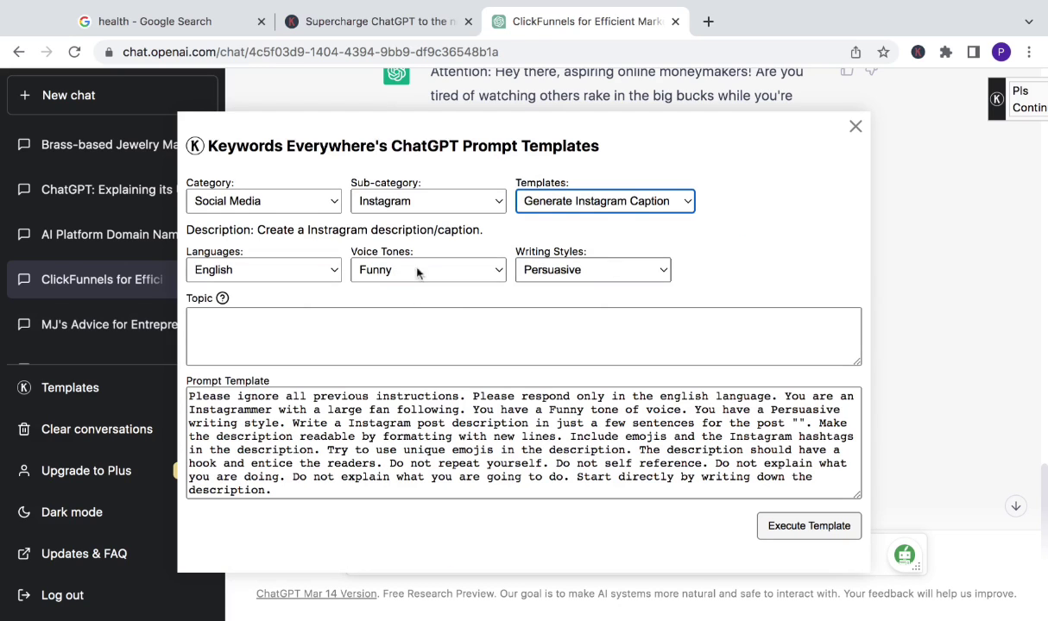
# - Enter "ai" as the caption topic, execute the template, and review the generated Instagram caption
pyautogui.click(281, 327)
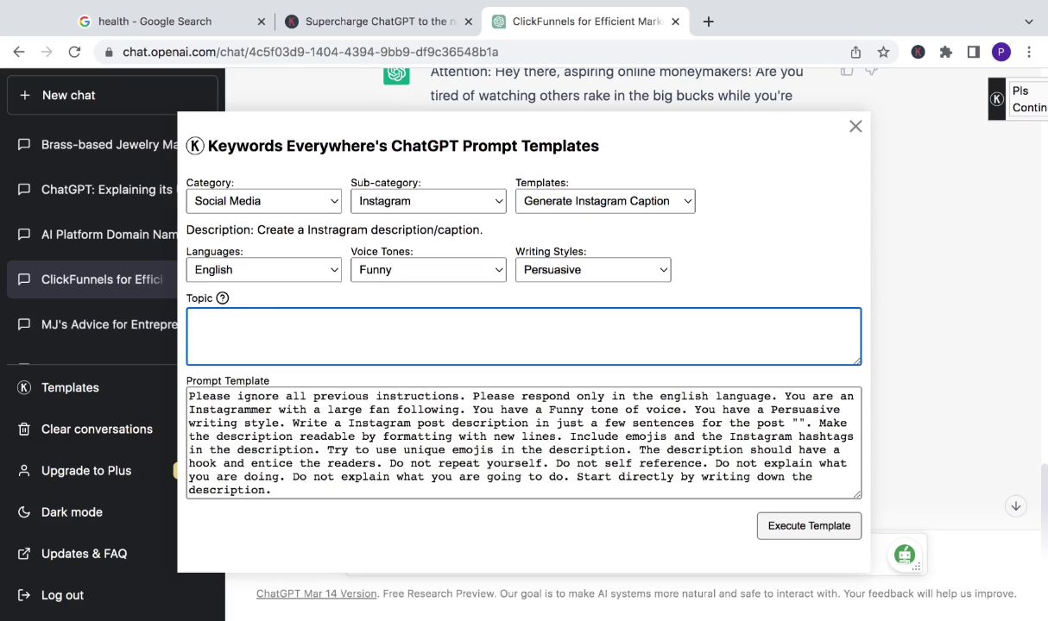
pyautogui.moveTo(225, 302)
pyautogui.write('ai')
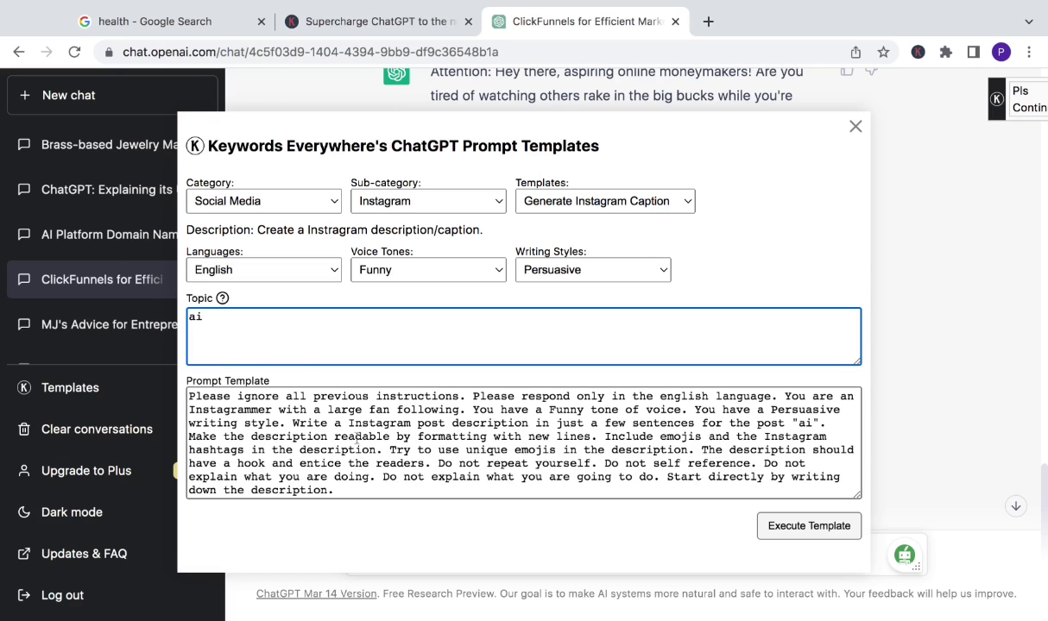
pyautogui.click(772, 528)
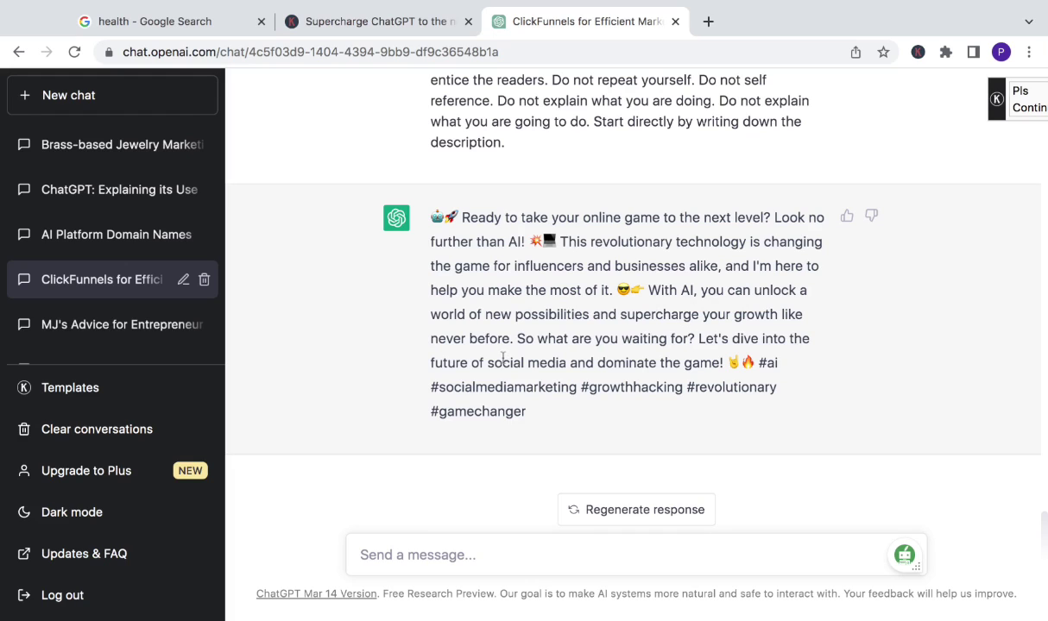
pyautogui.scroll(1, 510, 334)
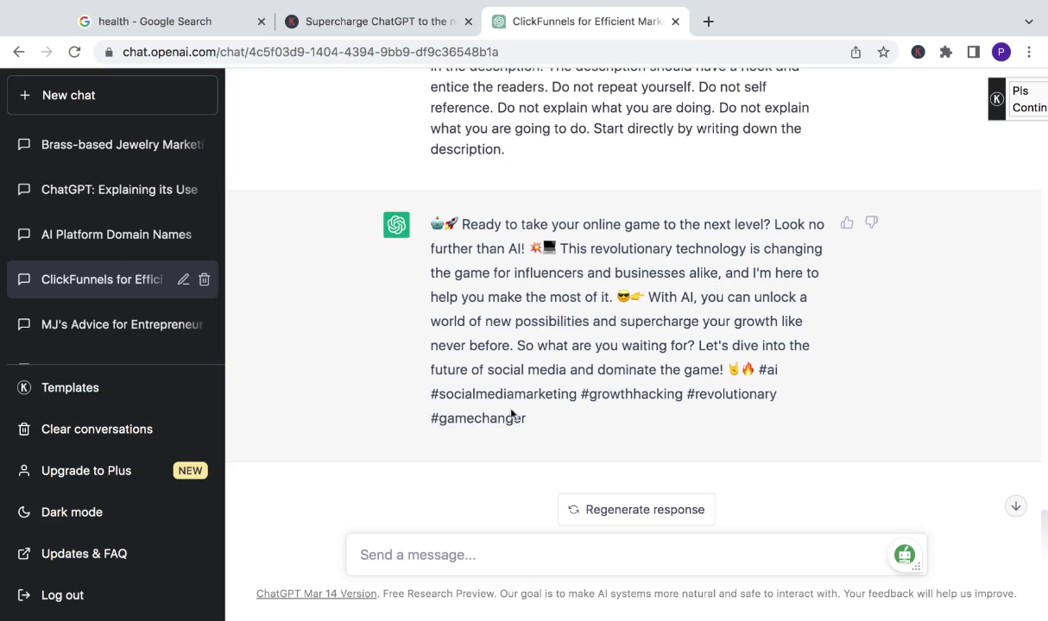
# - Reopen the prompt templates and choose YouTube Transcript to Article from the Social Media category's YouTube sub-category
pyautogui.click(140, 390)
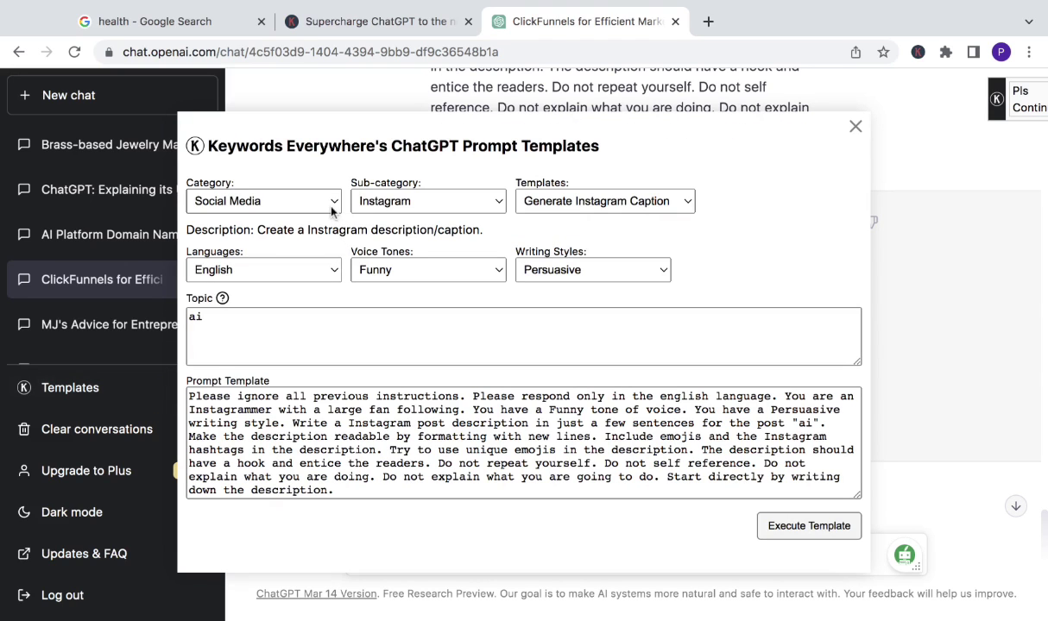
pyautogui.click(332, 210)
pyautogui.click(498, 203)
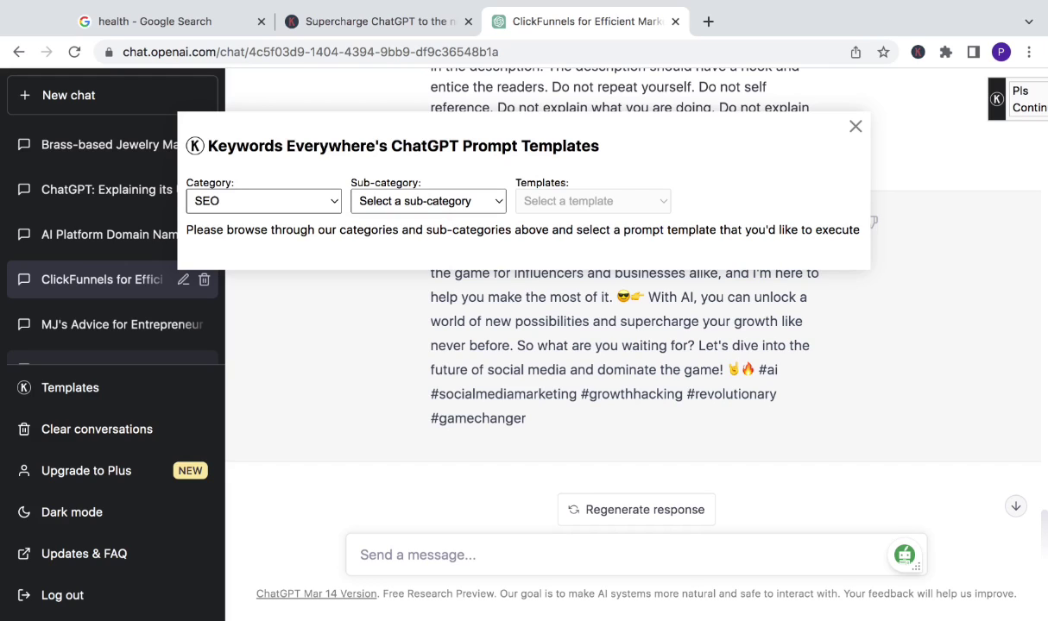
pyautogui.click(263, 200)
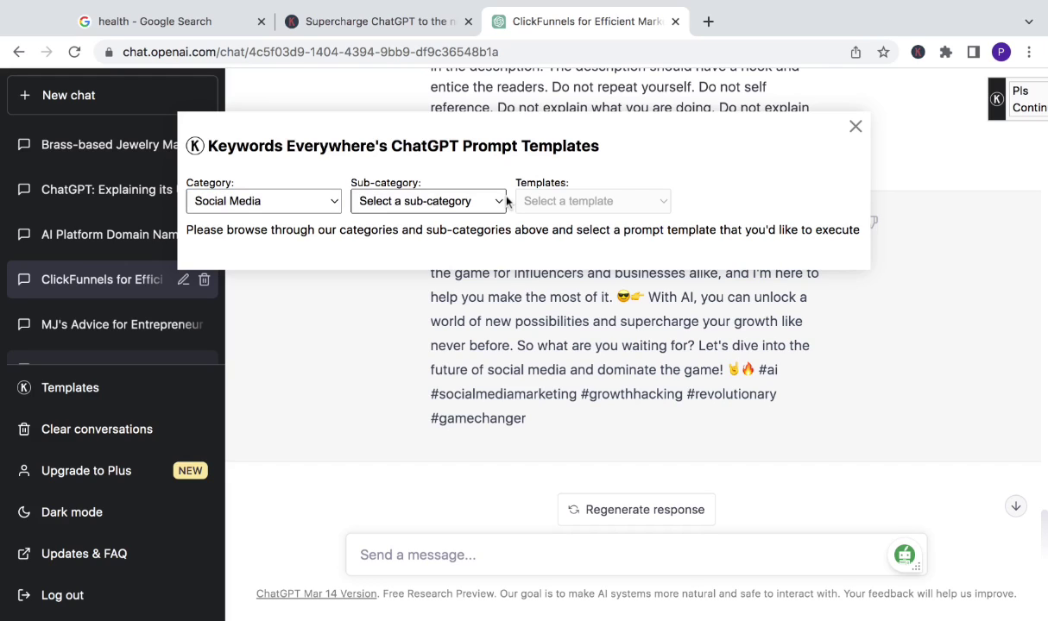
pyautogui.click(504, 200)
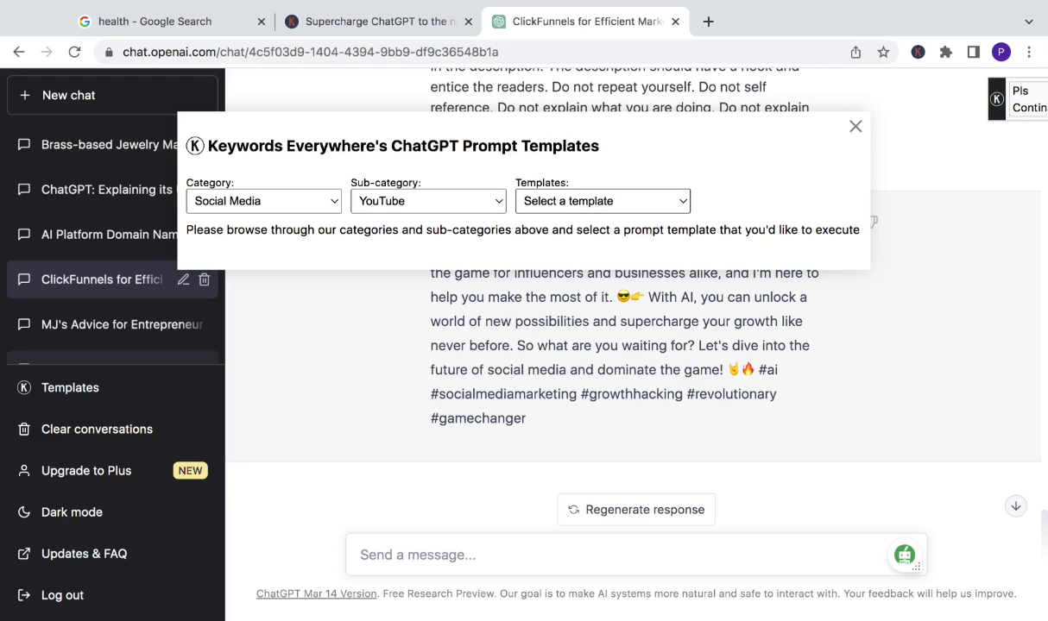
pyautogui.click(603, 220)
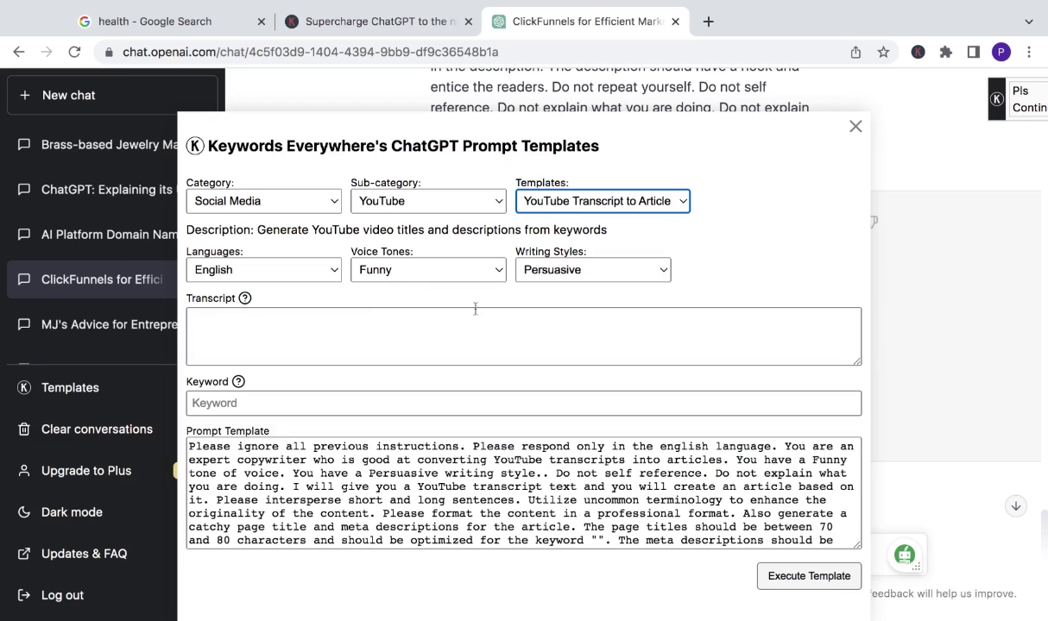
# - Enter "health industry" as the transcript and "health" as the keyword, and execute the article template
pyautogui.click(240, 326)
pyautogui.write('hea')
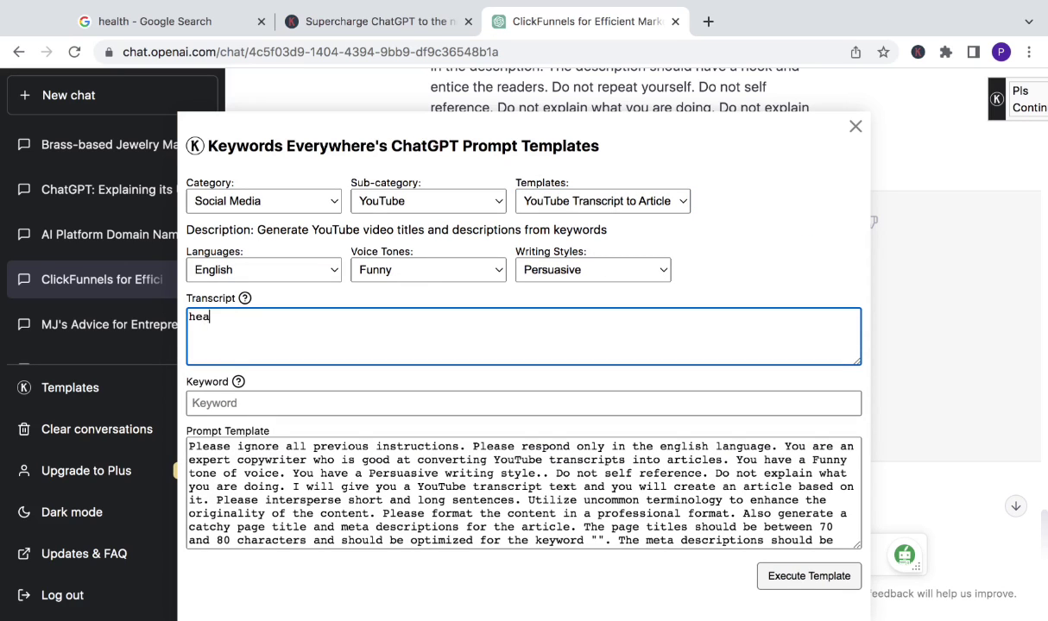
pyautogui.write('lth industry')
pyautogui.click(249, 397)
pyautogui.write('health')
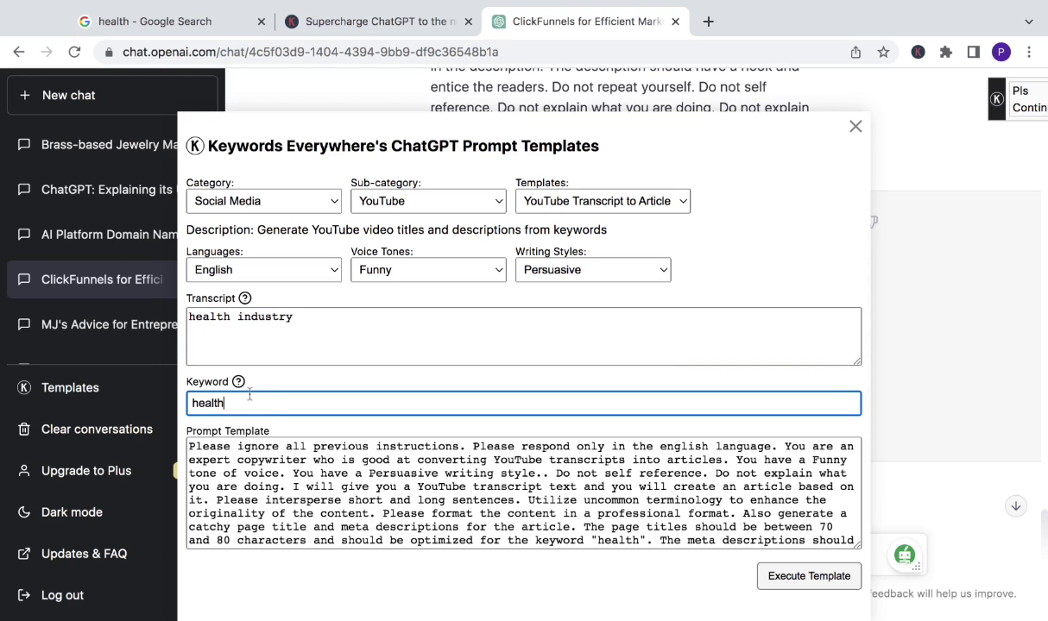
pyautogui.click(782, 585)
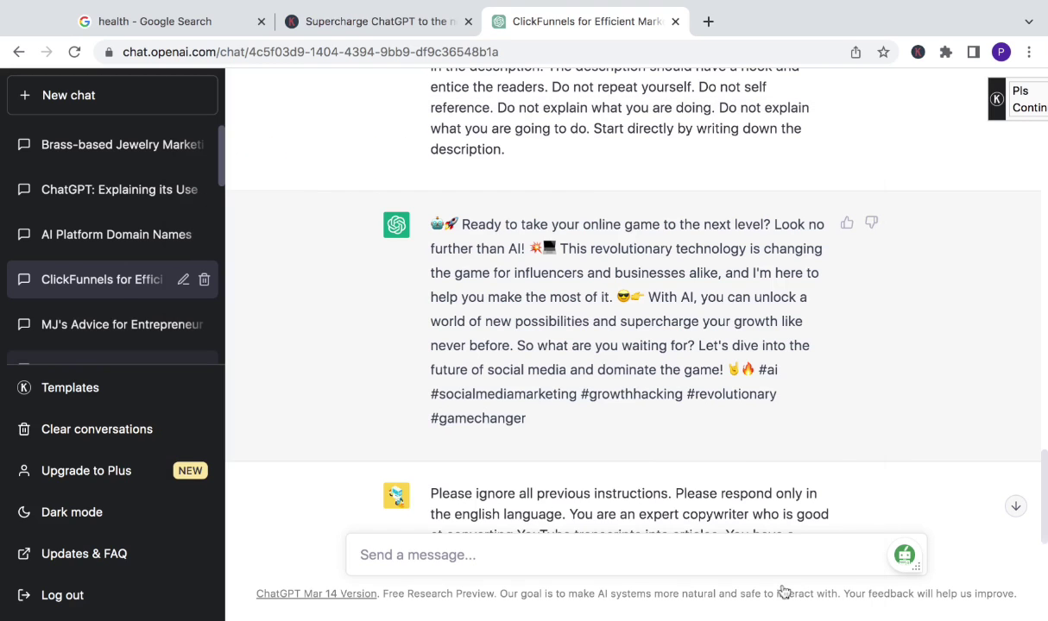